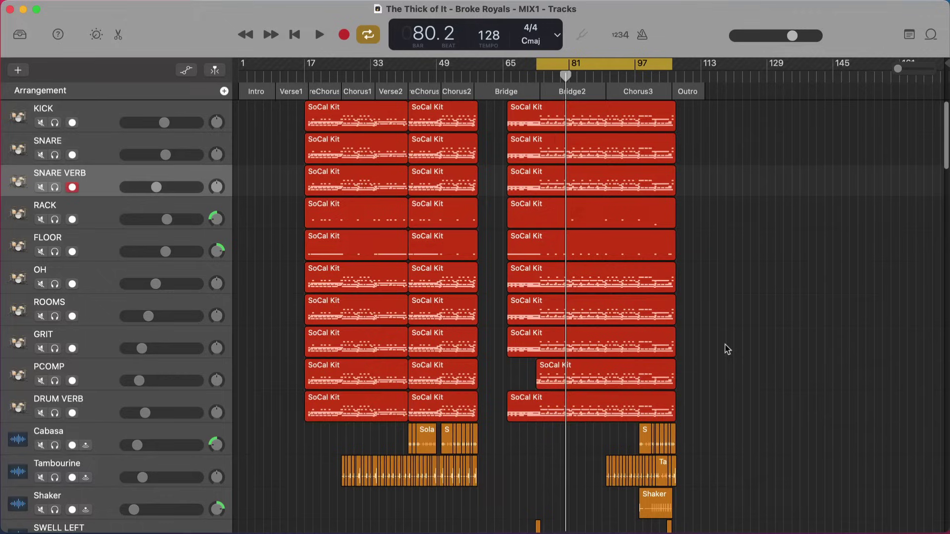
Review the General and Advanced panes of GarageBand's preferences, then close the window.
scroll(725, 345, down, 2)
scroll(693, 407, up, 2)
scroll(693, 407, down, 15)
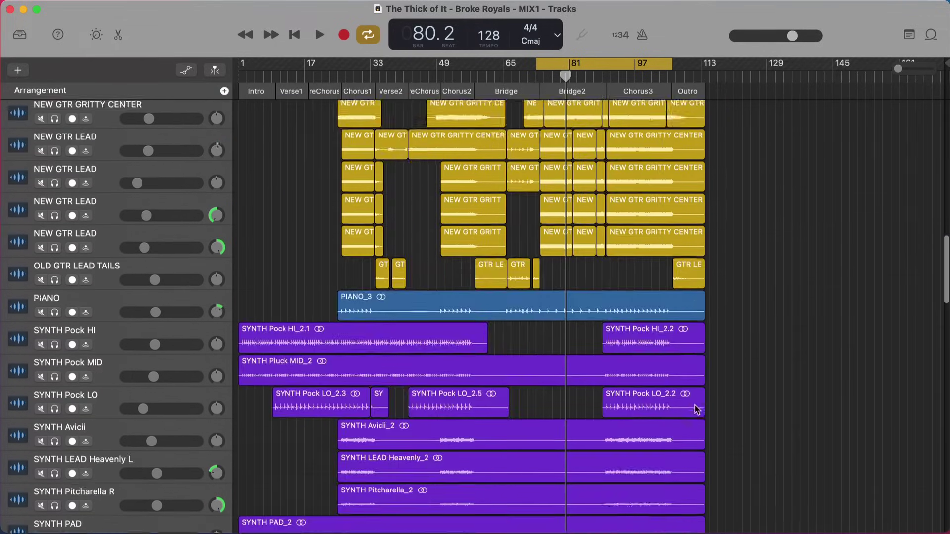
scroll(696, 409, up, 6)
scroll(696, 410, up, 5)
scroll(696, 410, down, 8)
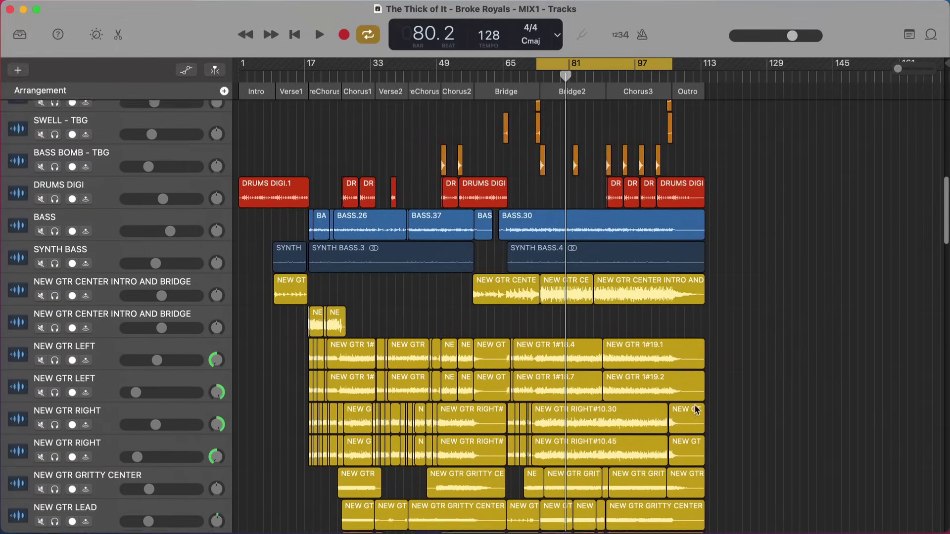
scroll(697, 410, up, 10)
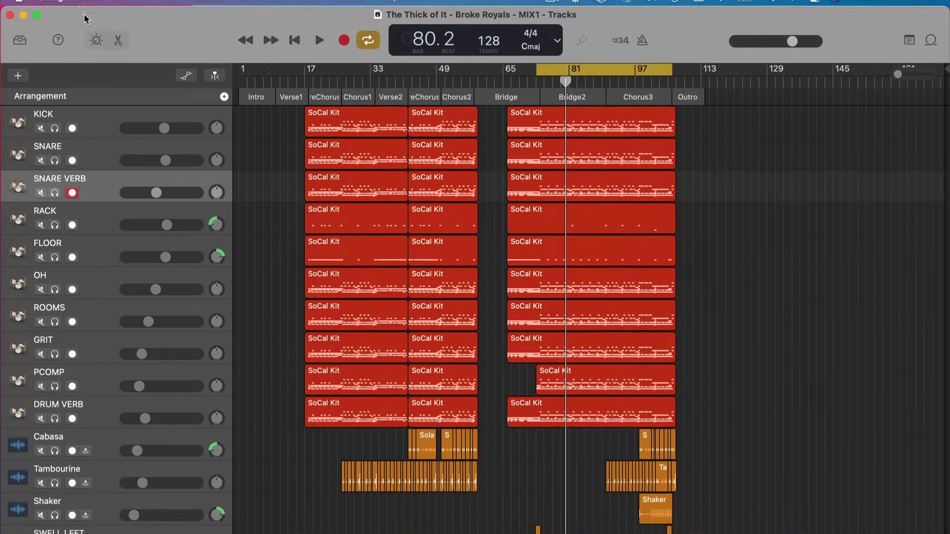
click(72, 9)
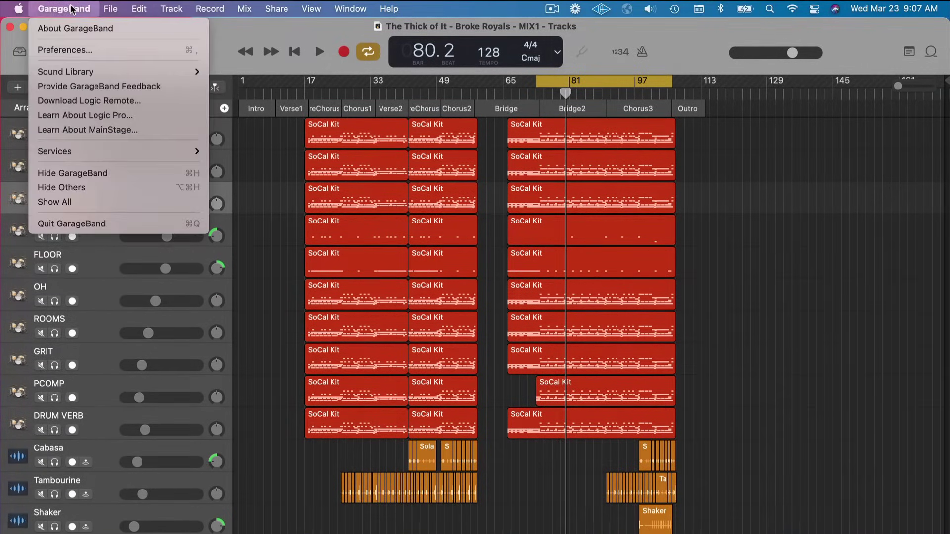
click(73, 49)
click(239, 129)
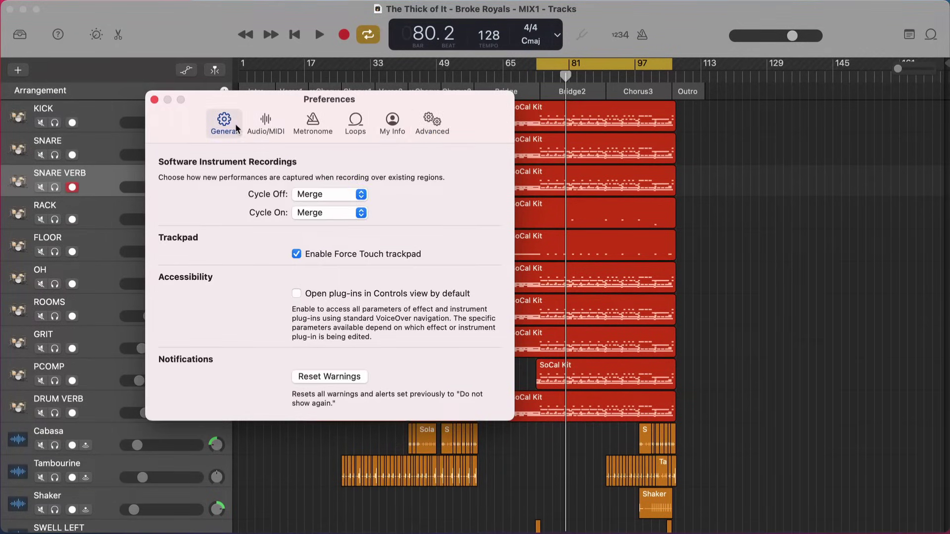
click(440, 128)
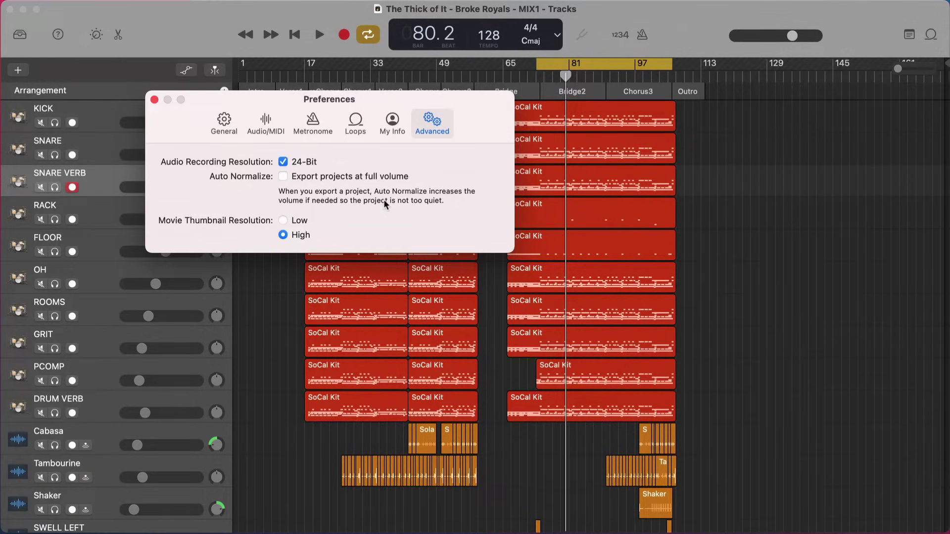
click(154, 100)
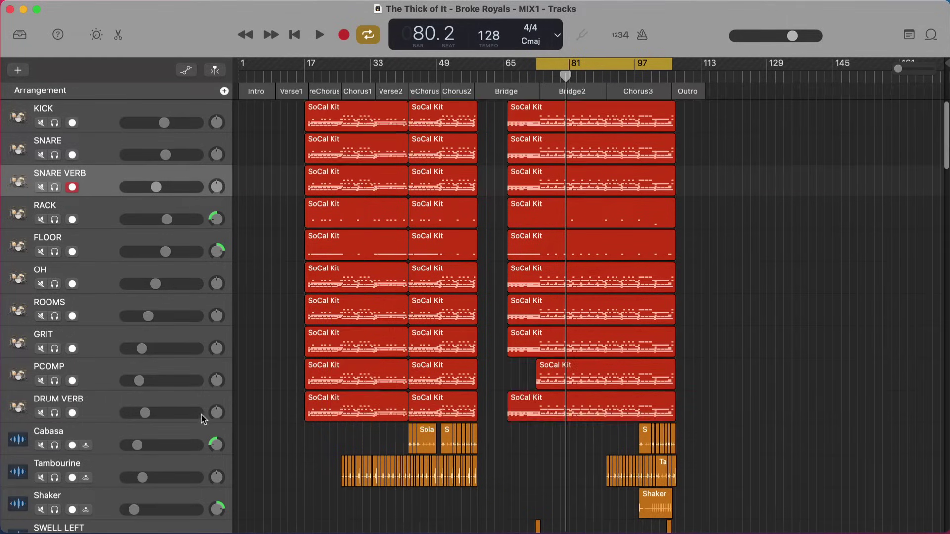
Show the master track's Output Smart Controls with Gain, Channel EQ, BUSTERse, GSatPlus, Limiter and mvMeter2.
key(b)
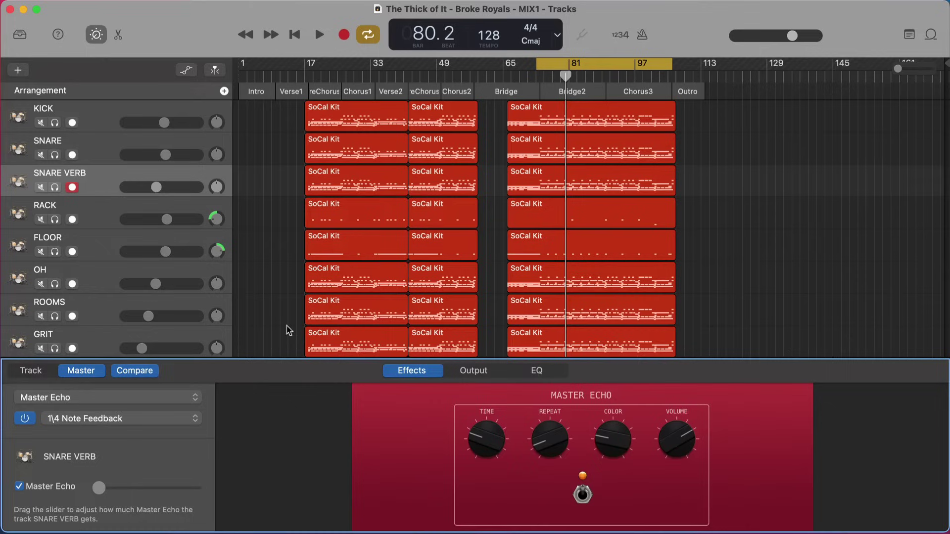
click(39, 375)
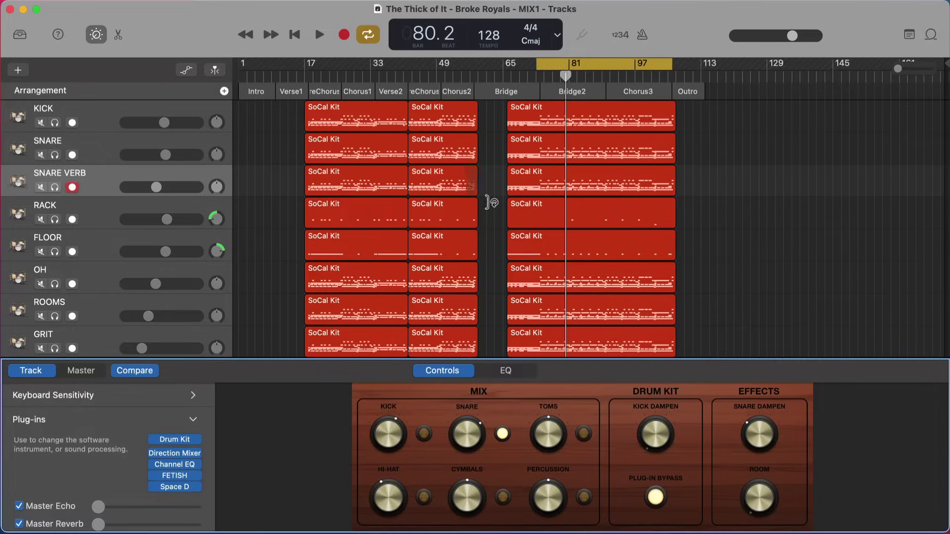
click(81, 372)
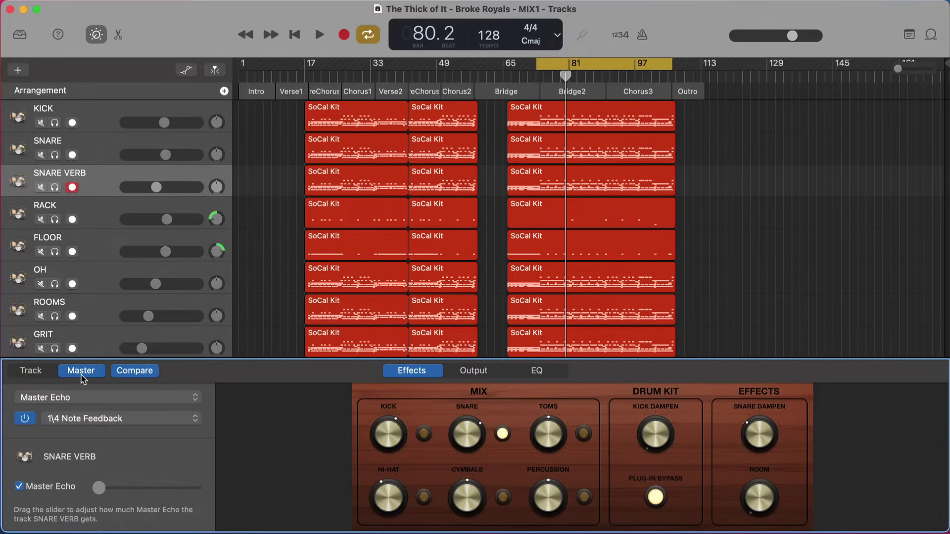
click(468, 372)
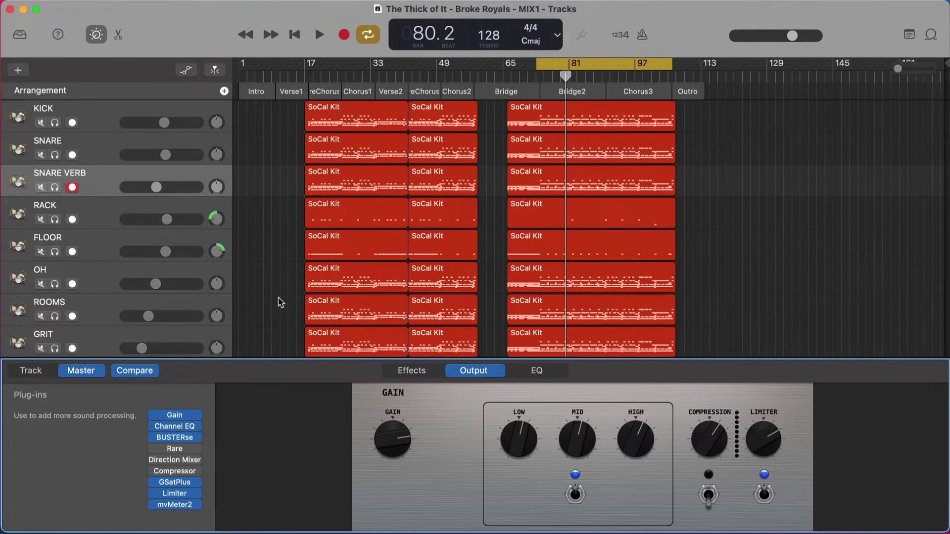
scroll(281, 303, down, 10)
scroll(280, 302, up, 10)
scroll(280, 302, down, 15)
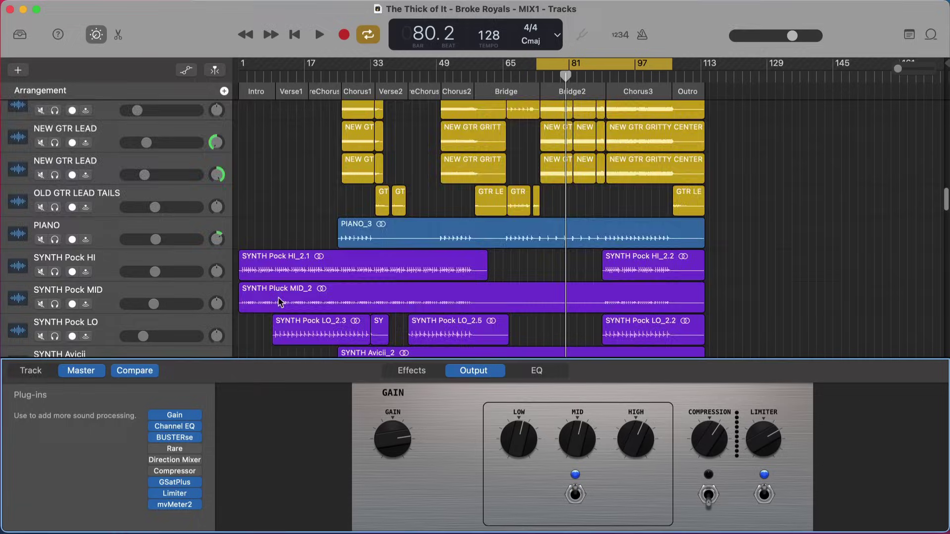
scroll(280, 302, up, 15)
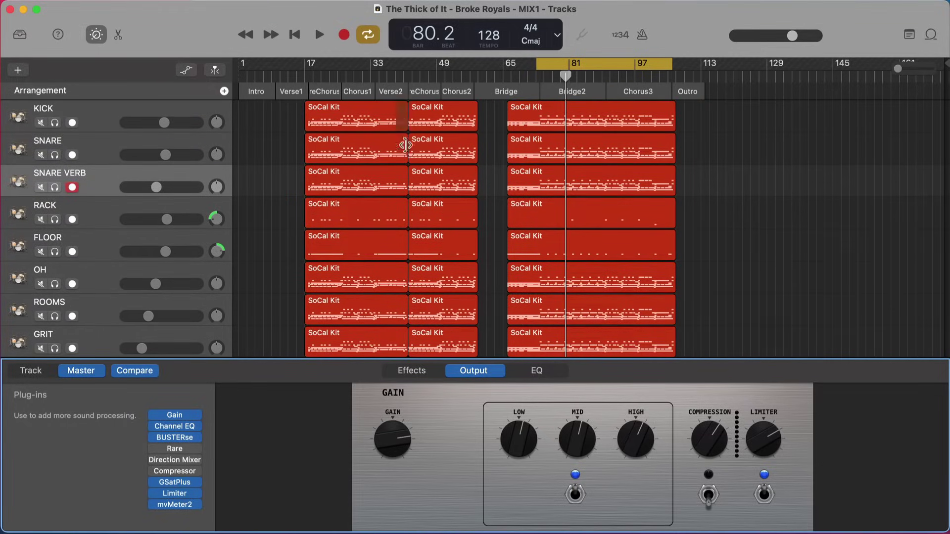
scroll(396, 193, down, 12)
mouse_move(179, 496)
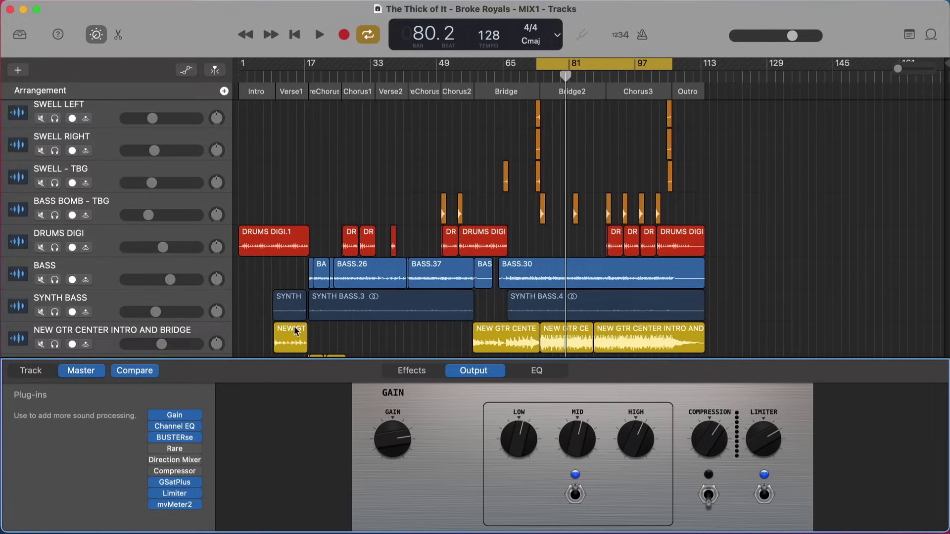
scroll(299, 327, down, 15)
scroll(301, 323, up, 15)
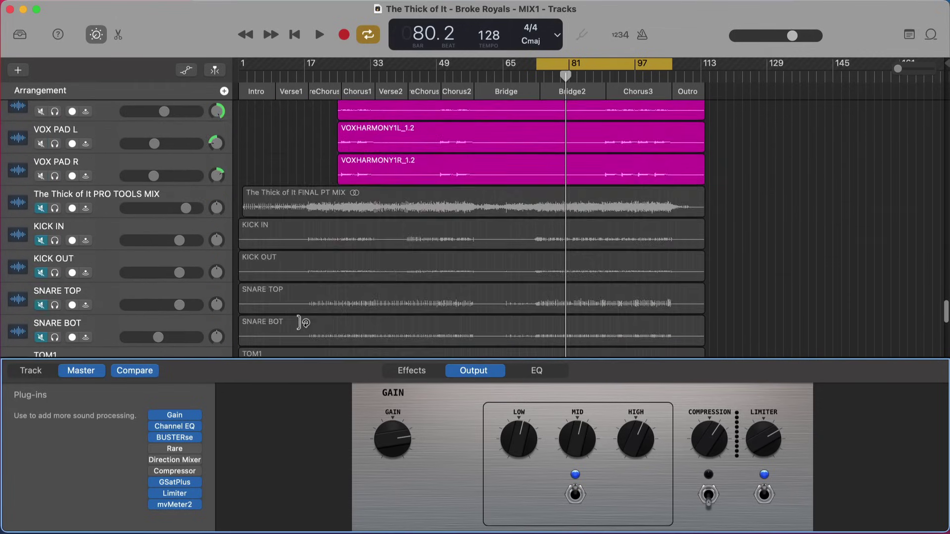
scroll(301, 323, up, 2)
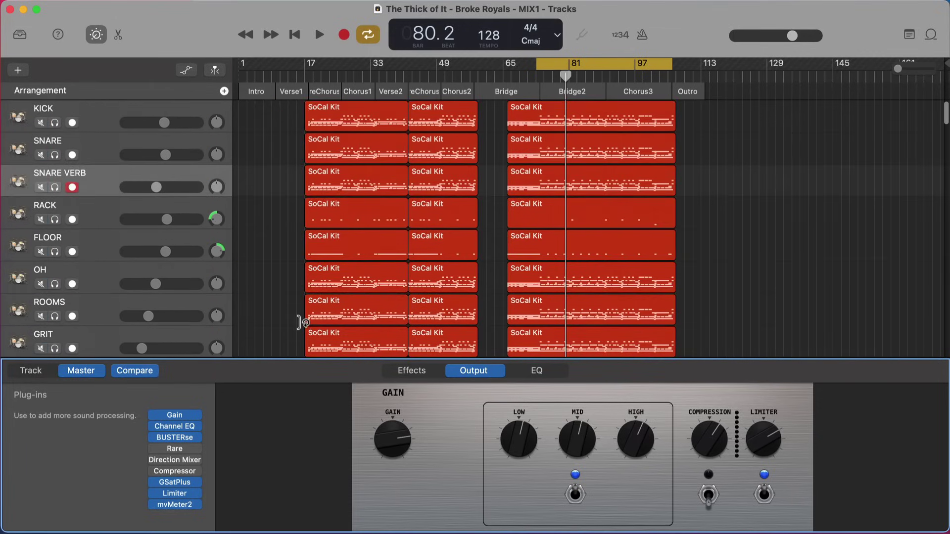
click(176, 494)
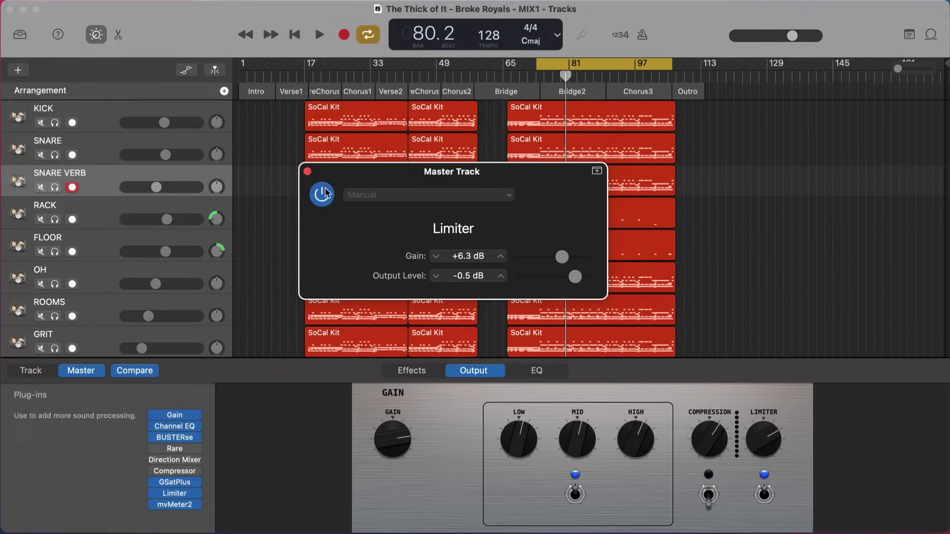
key(space)
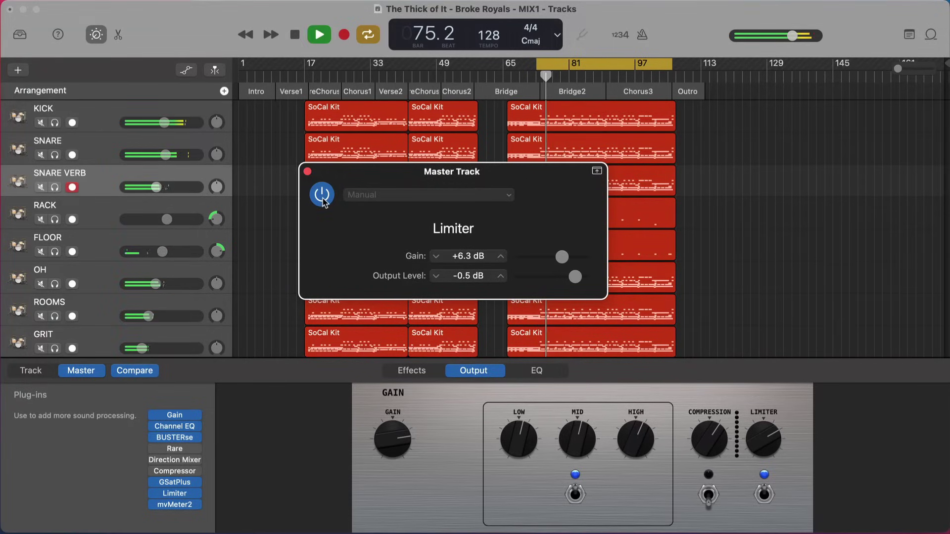
click(322, 195)
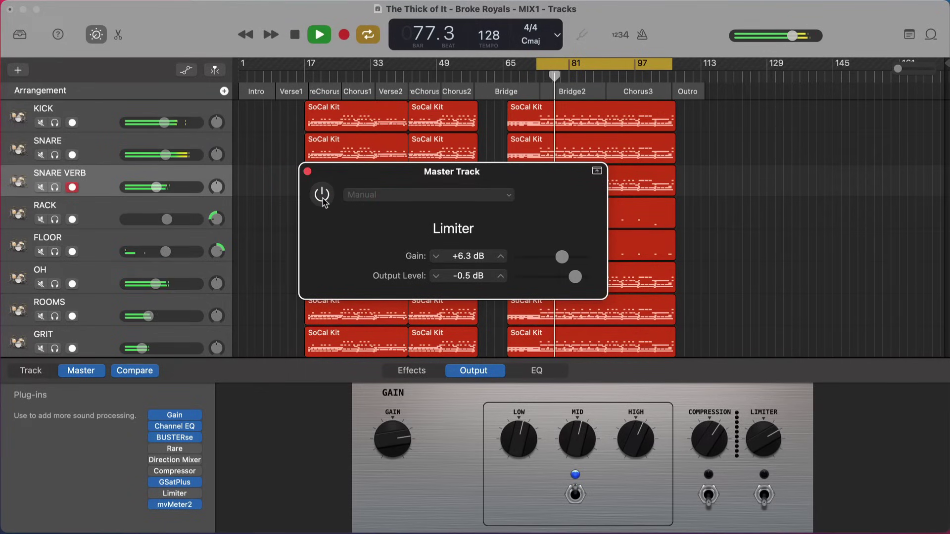
click(322, 196)
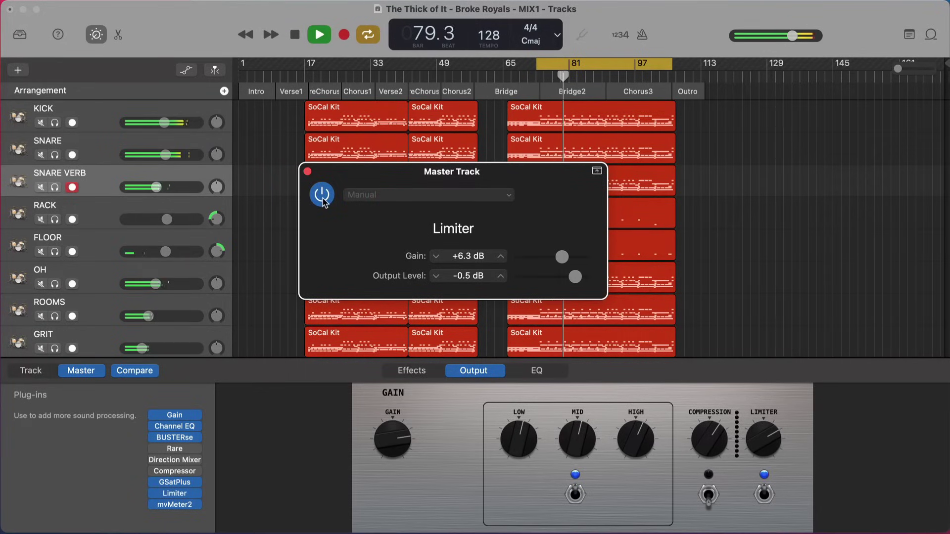
key(space)
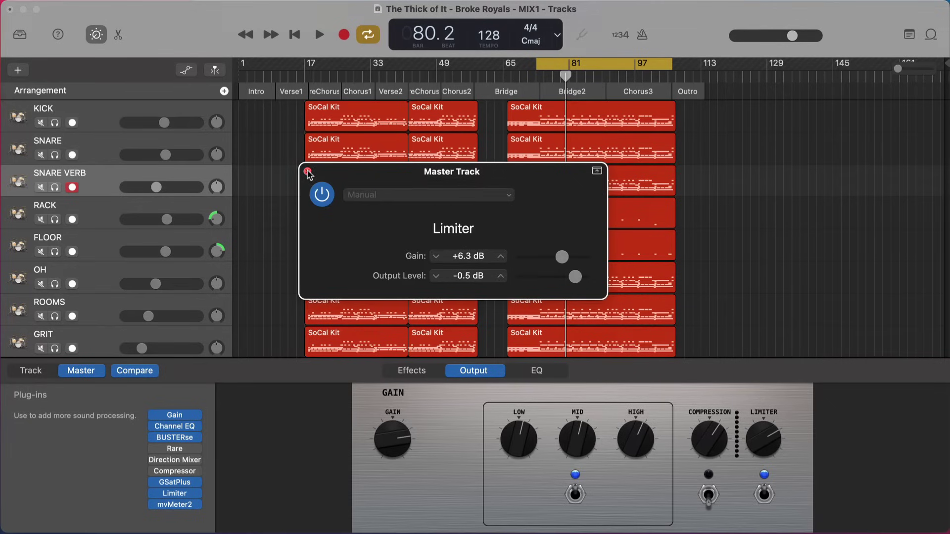
click(307, 172)
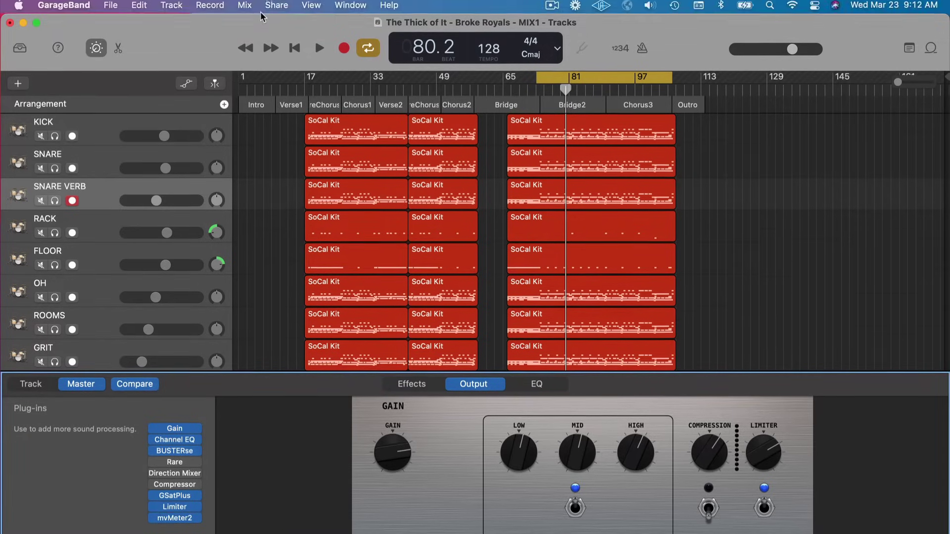
click(276, 9)
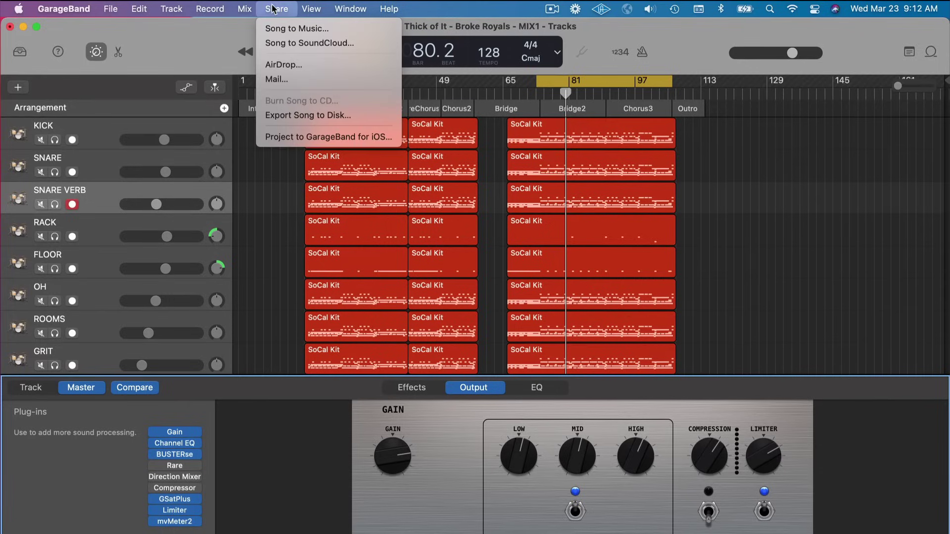
click(293, 116)
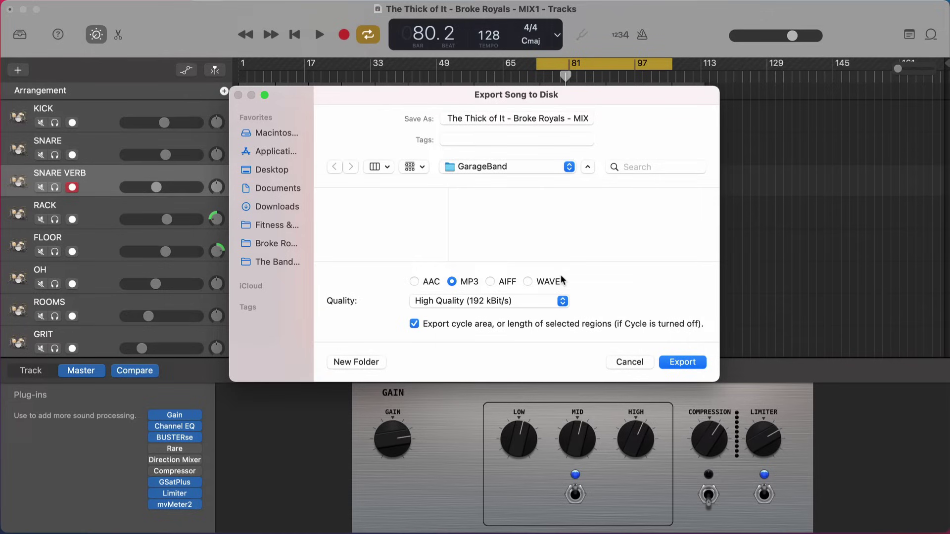
click(534, 283)
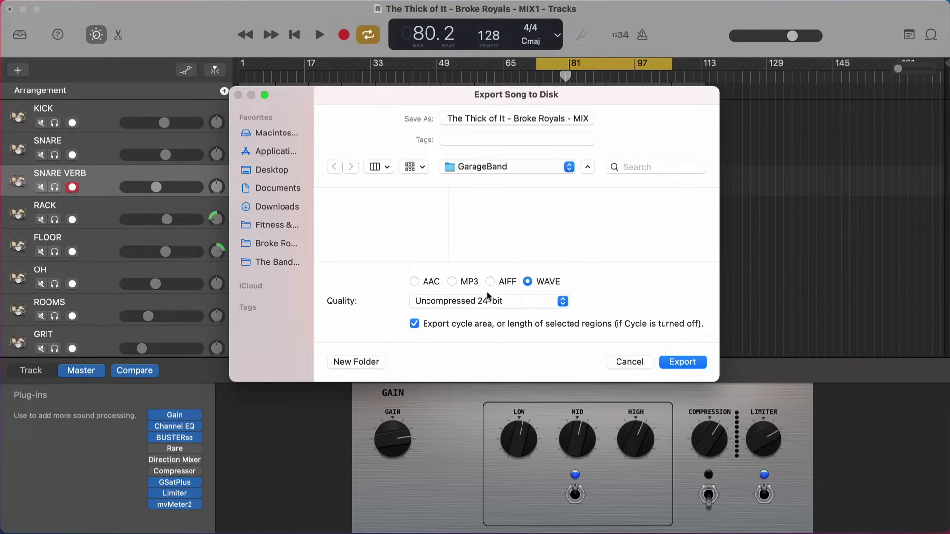
click(451, 281)
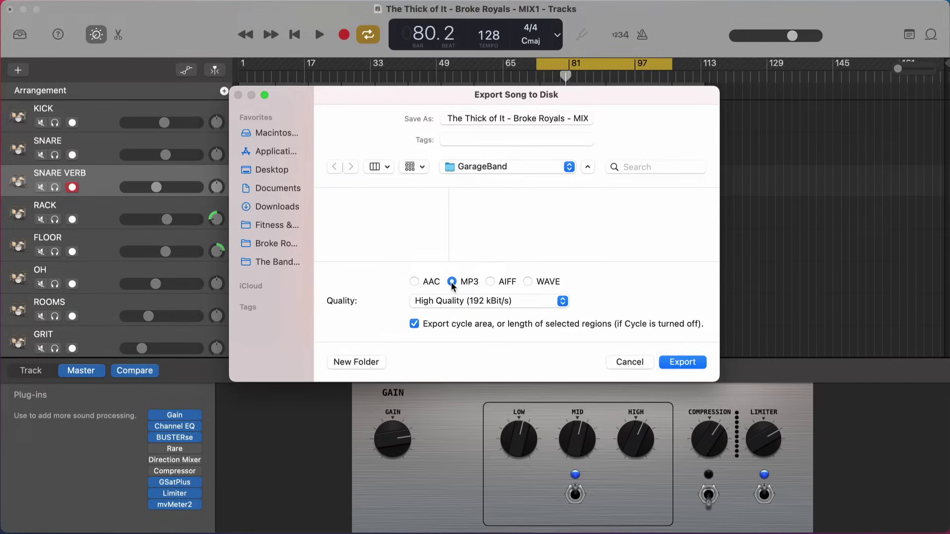
click(452, 304)
click(380, 302)
click(628, 361)
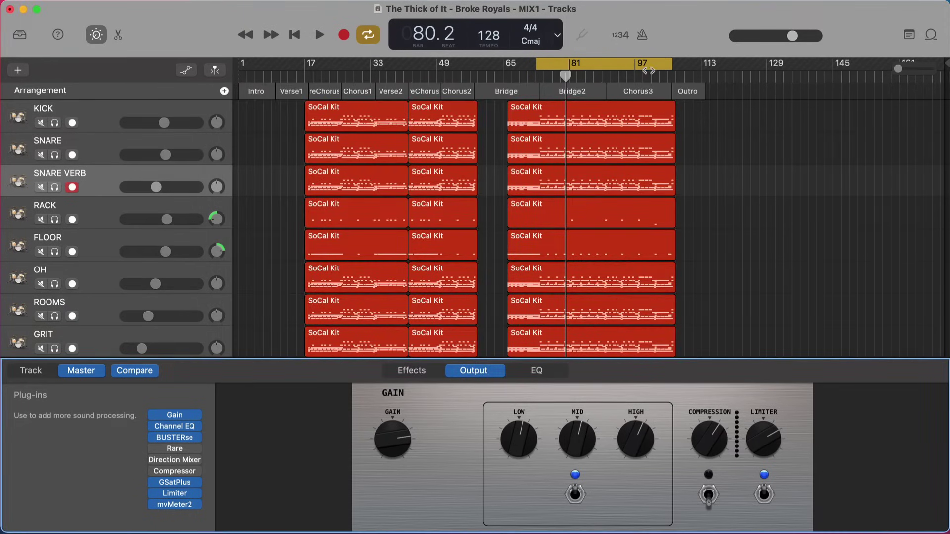
Turn off cycle mode with the C key so bars 73–104 no longer loop.
key(c)
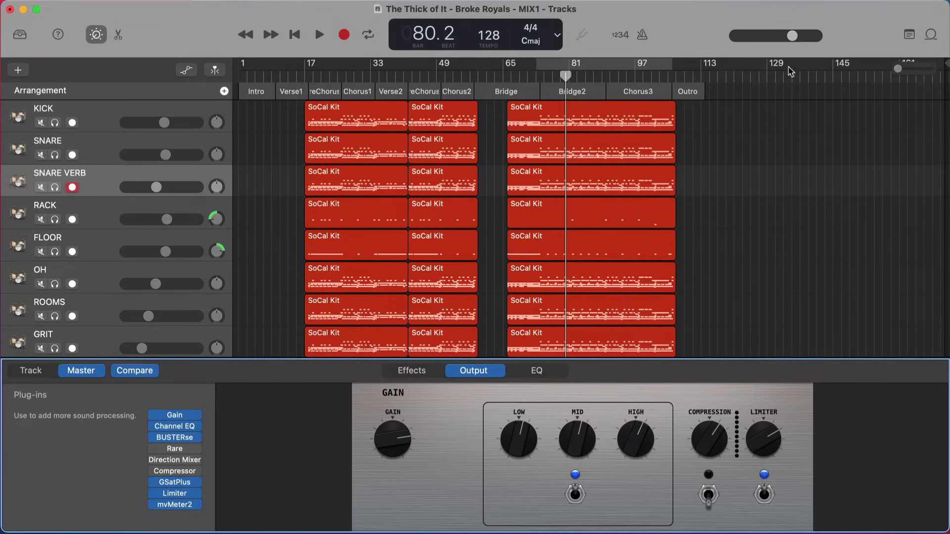
Play the Outro from bar 106 until playback ends at bar 114.
click(665, 74)
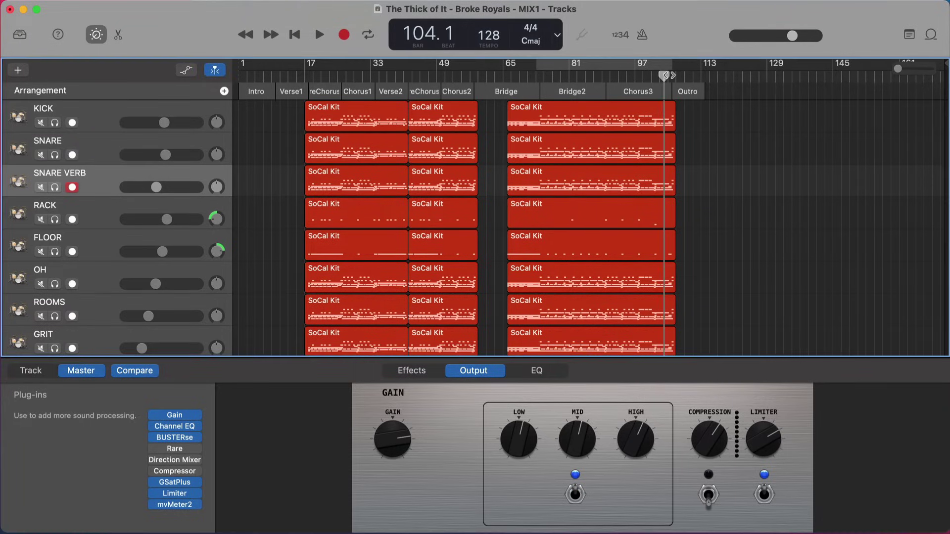
scroll(667, 75, up, 10)
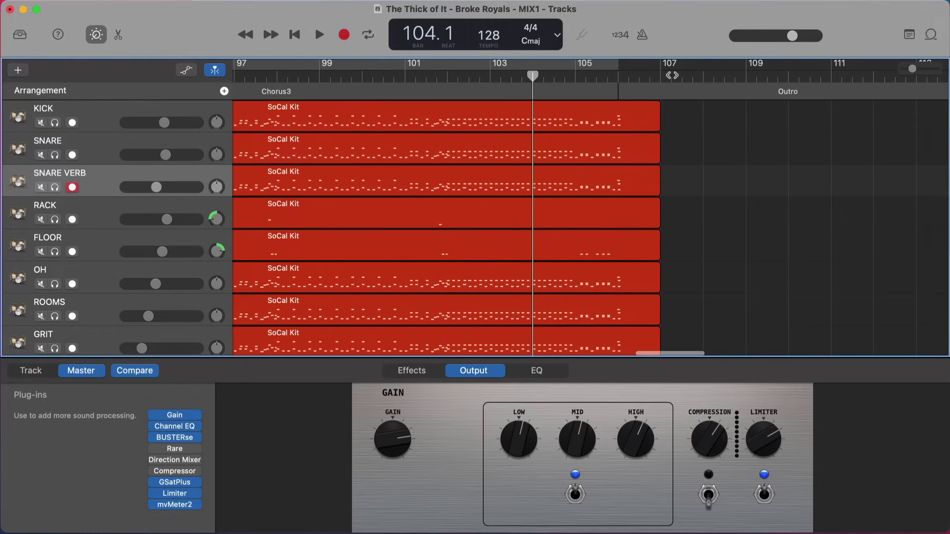
click(636, 75)
key(space)
scroll(666, 146, down, 10)
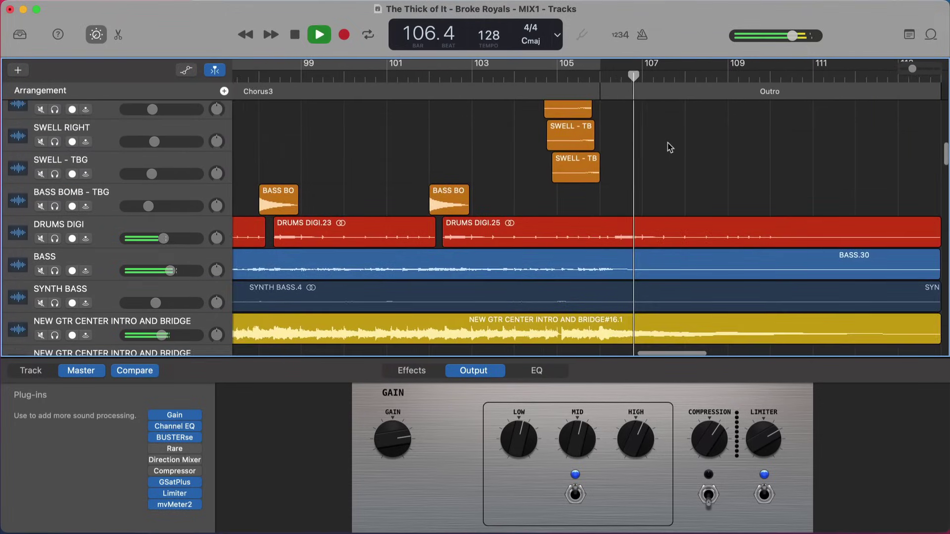
scroll(669, 147, right, 5)
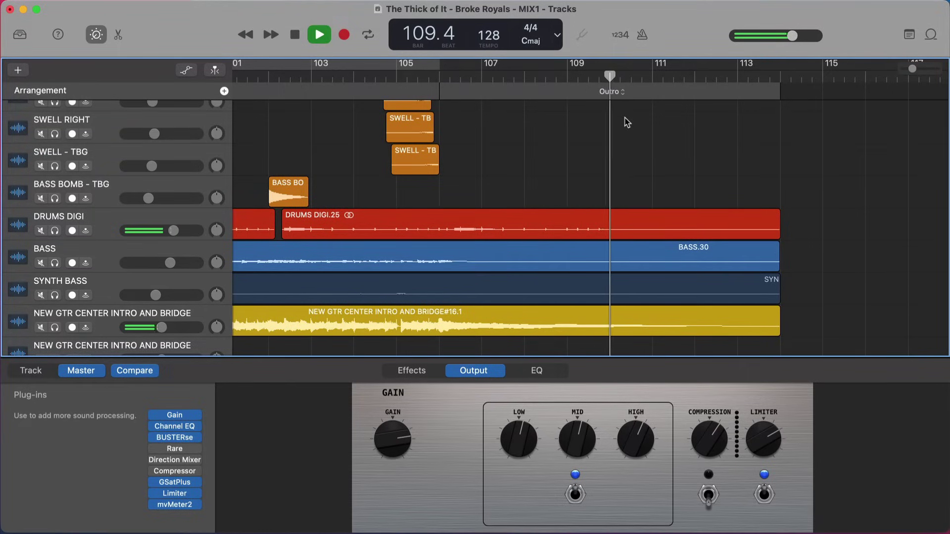
scroll(622, 214, up, 2)
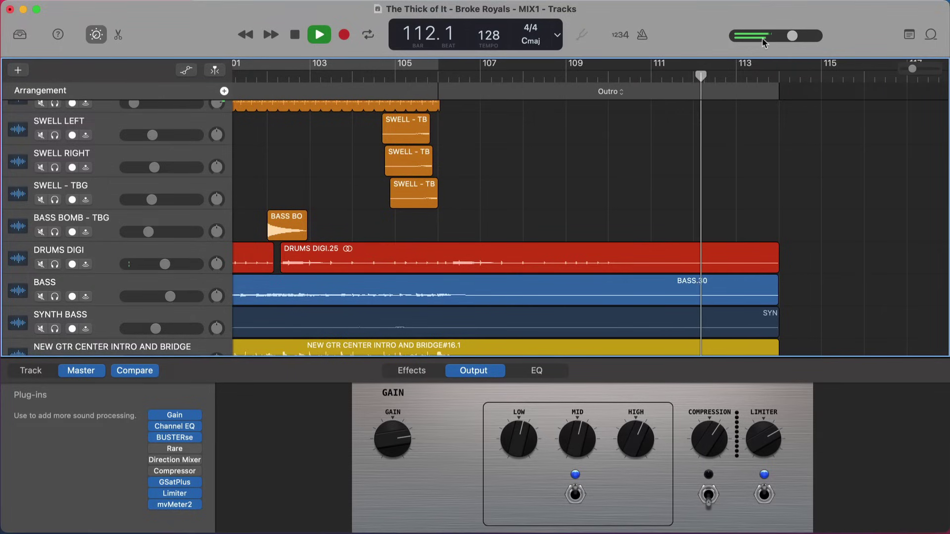
scroll(754, 190, up, 1)
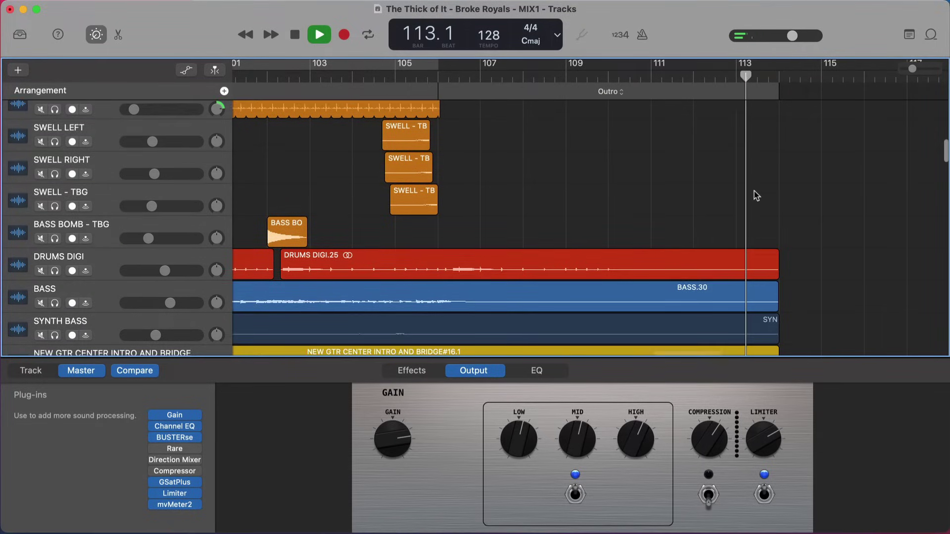
scroll(754, 191, up, 2)
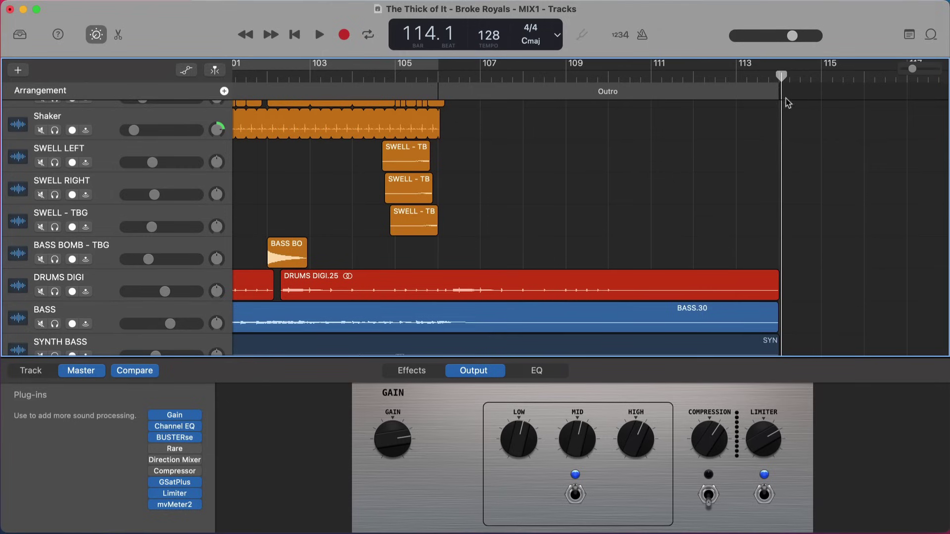
Re-enable cycle mode and stretch the cycle region across the song to bar 114.
scroll(781, 118, up, 4)
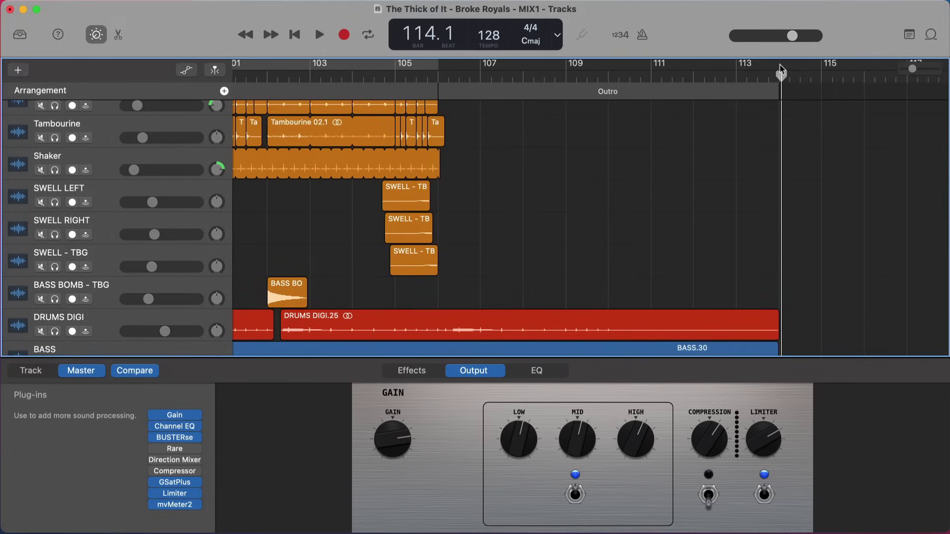
click(779, 68)
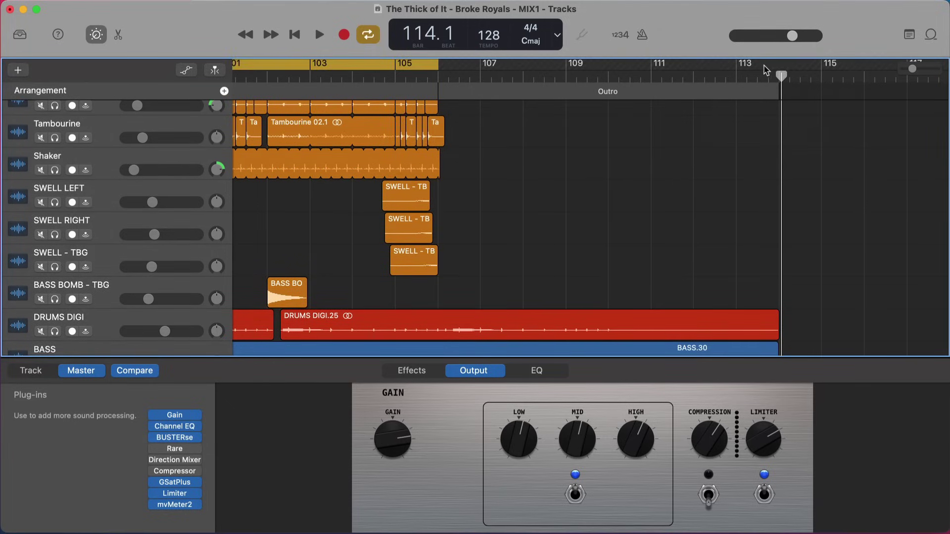
drag(772, 69, 99, 74)
key(super+Right)
key(super+Right)
key(super+Left)
key(super+Left)
key(super+Left)
key(super+Left)
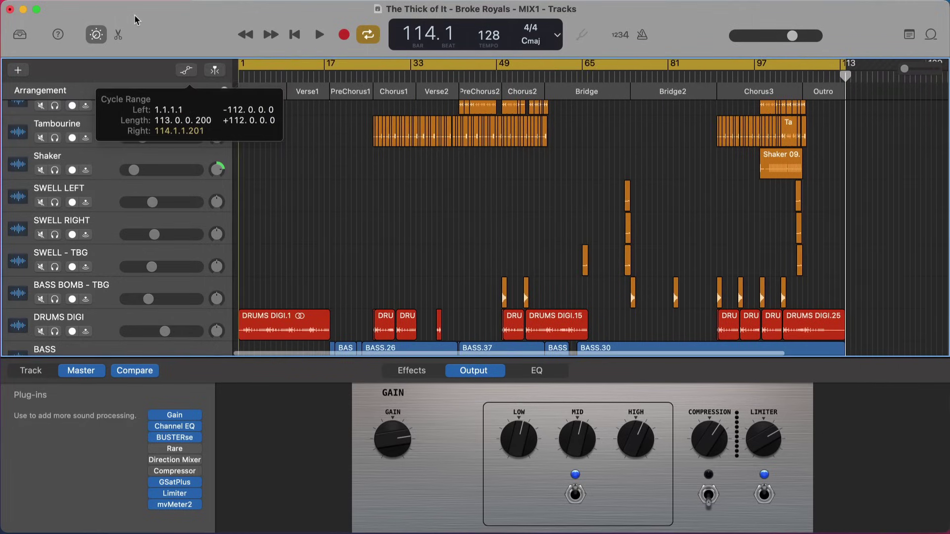
Preview from bar 1, then trim the cycle start to about bar 1.4.4 and play it.
click(255, 74)
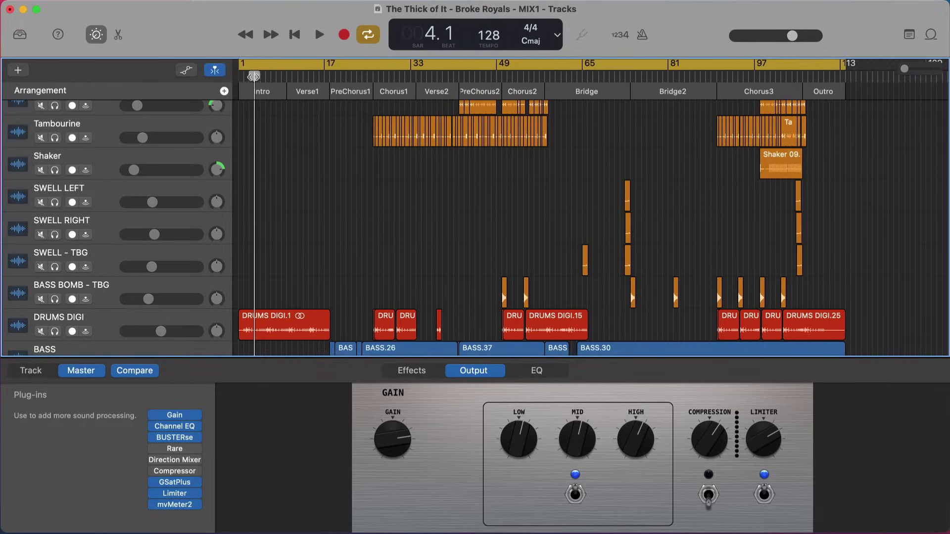
key(super+Right)
key(super+Right)
key(super+Right)
key(super+Right)
key(Return)
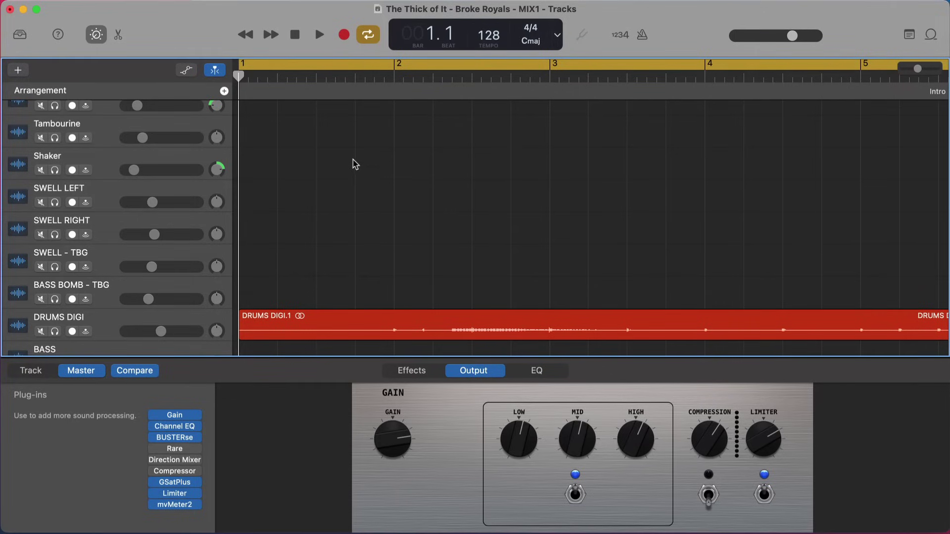
key(space)
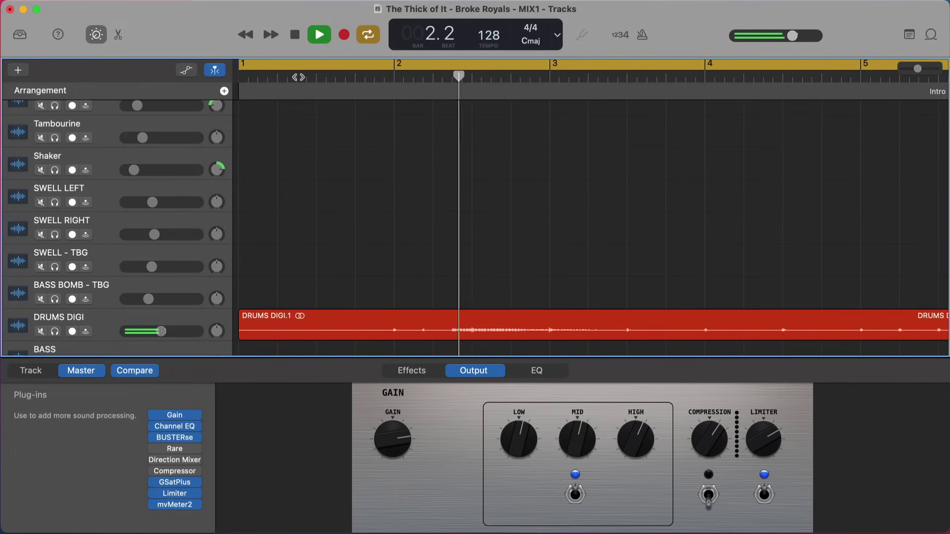
key(space)
drag(255, 72, 388, 119)
key(space)
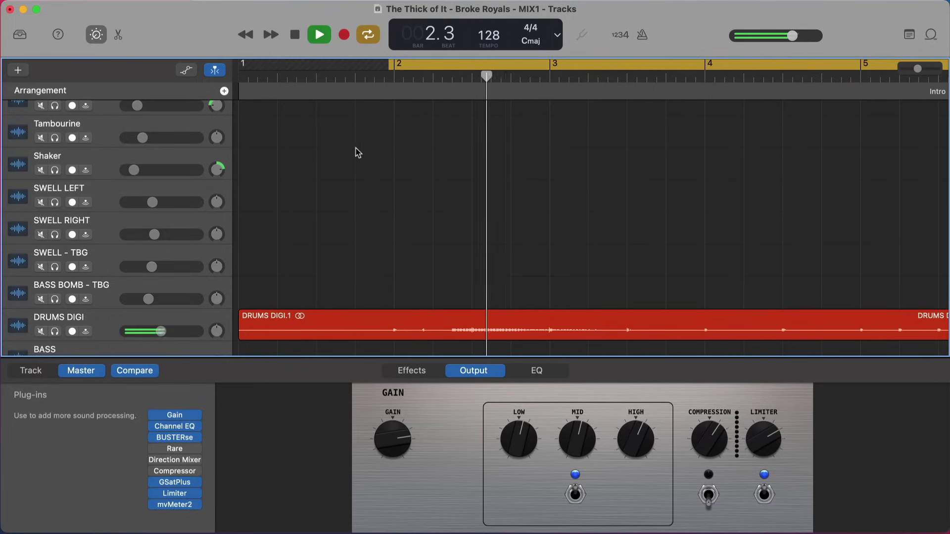
Stop playback at bar 3.1, then cancel the Export Song to Disk dialog without saving.
key(space)
click(273, 2)
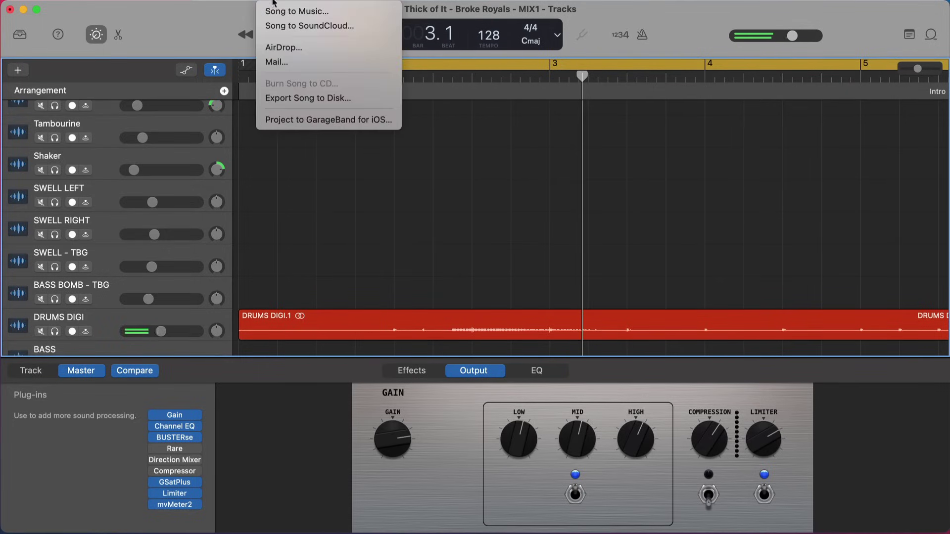
click(455, 256)
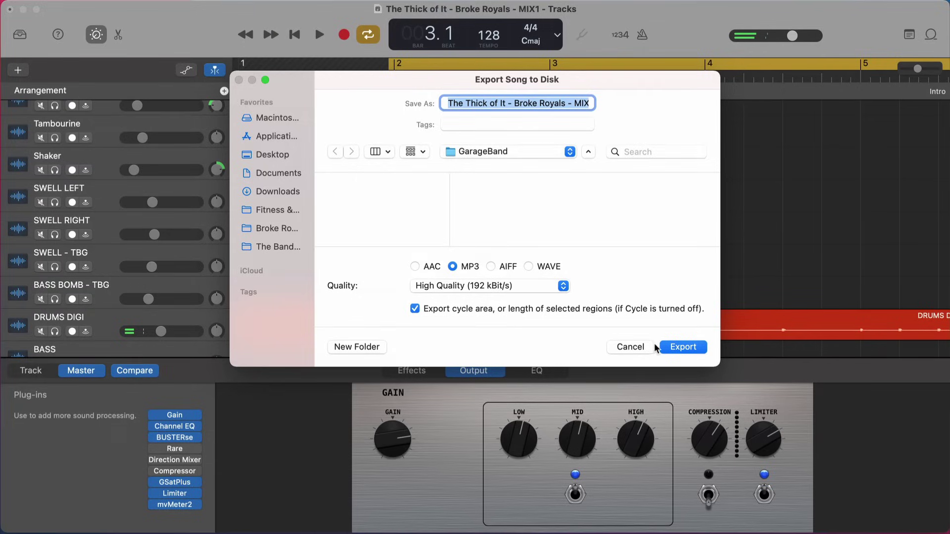
click(629, 347)
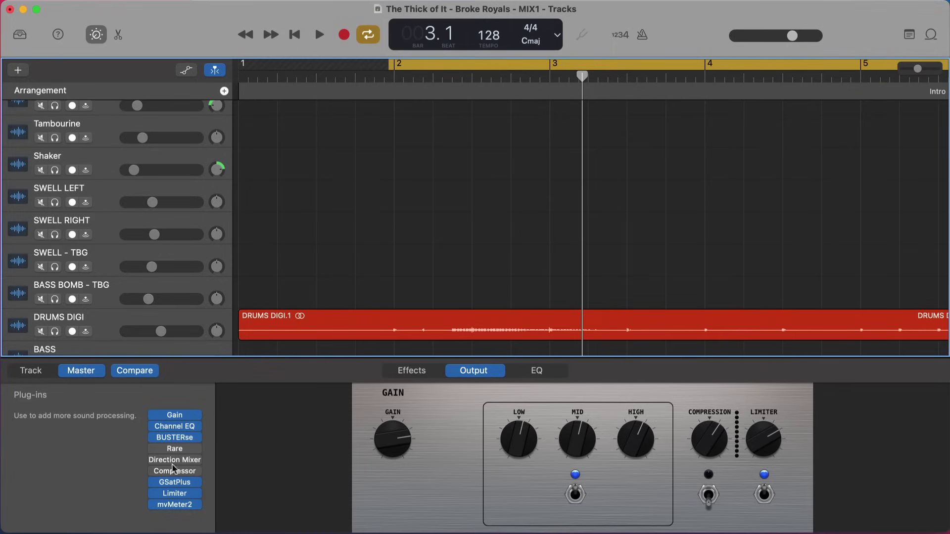
Bypass the master output's Limiter plug-in using its power button.
mouse_move(188, 461)
scroll(319, 202, up, 5)
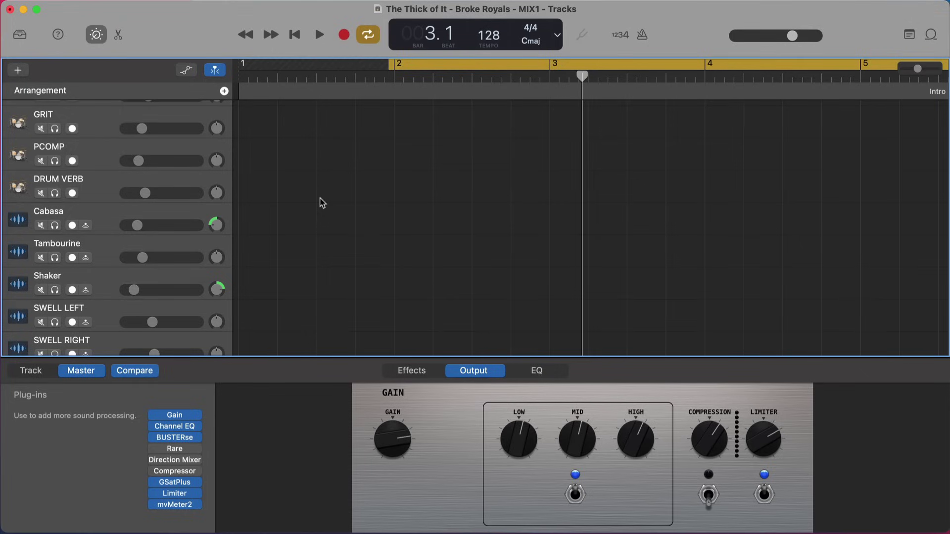
scroll(322, 202, up, 1)
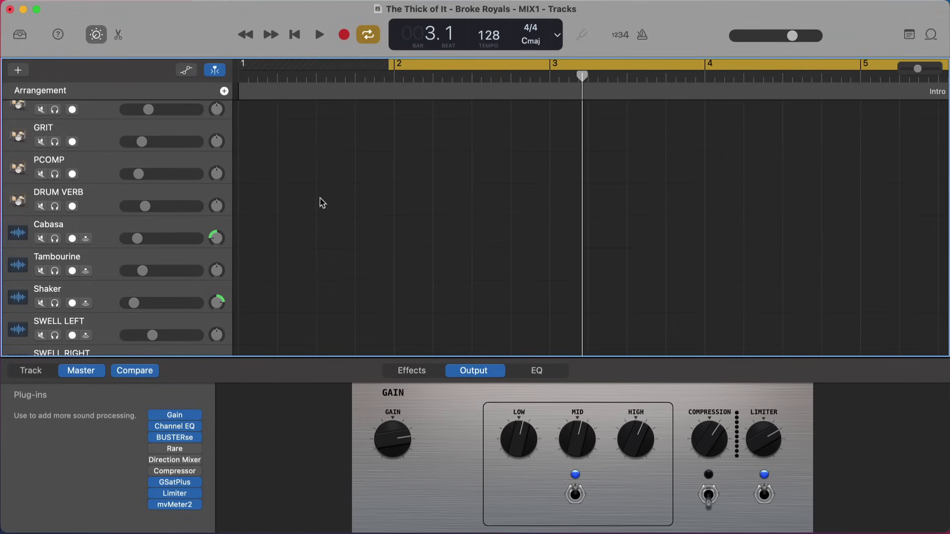
scroll(322, 203, up, 3)
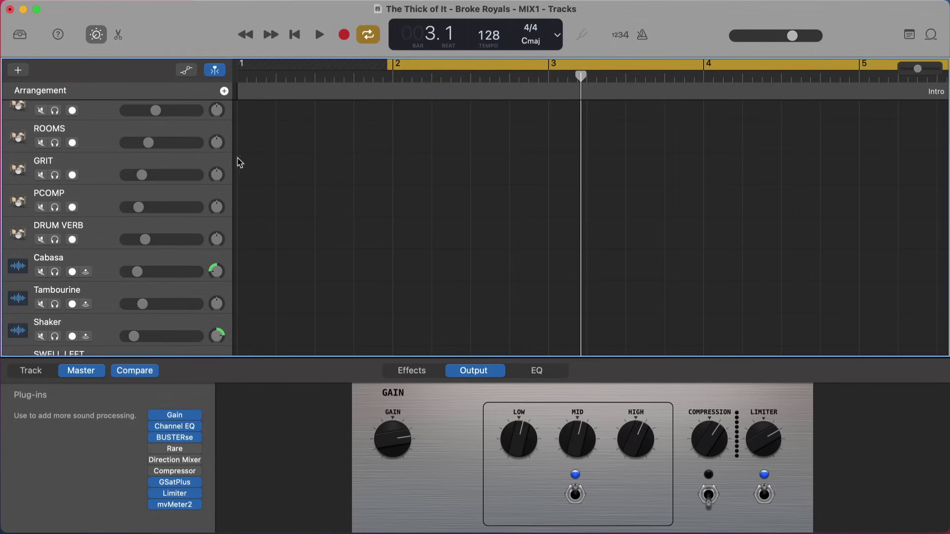
scroll(322, 178, up, 5)
key(super+Left)
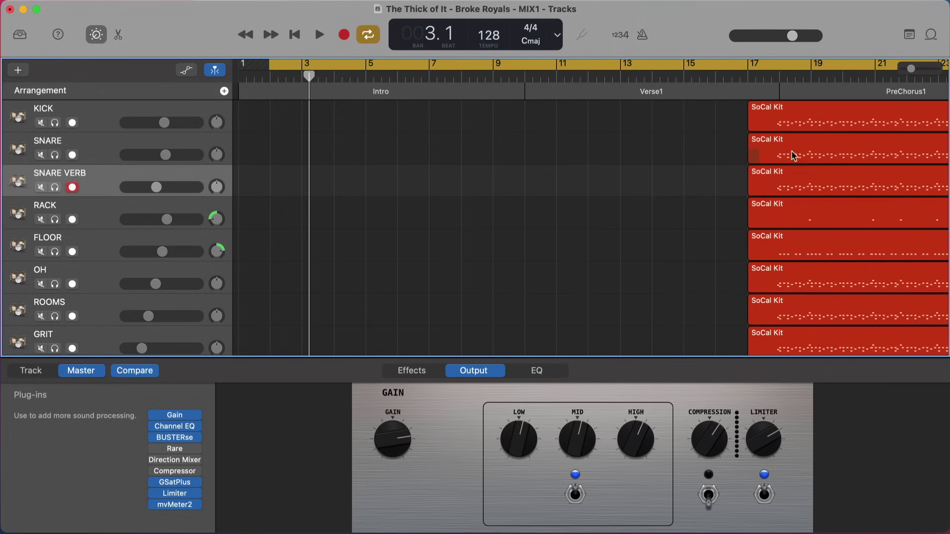
scroll(793, 168, right, 5)
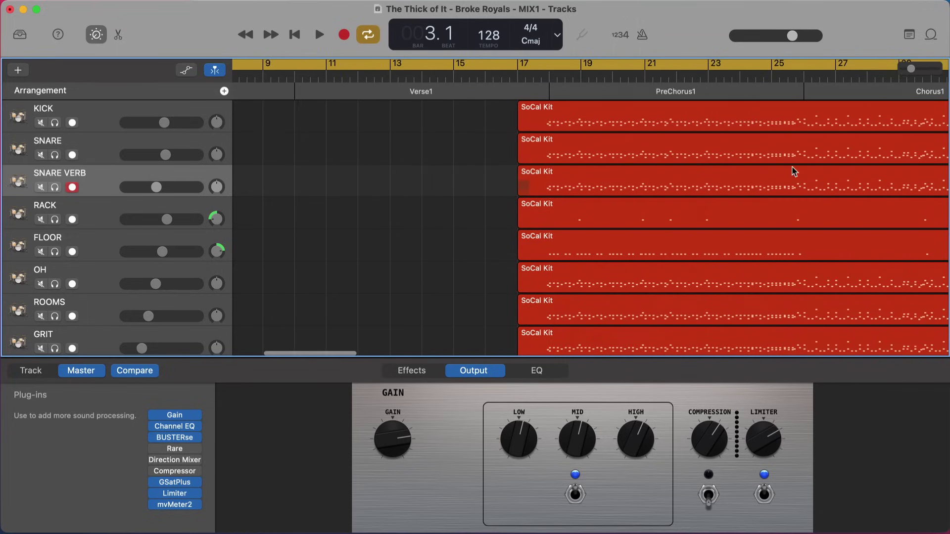
scroll(517, 187, left, 5)
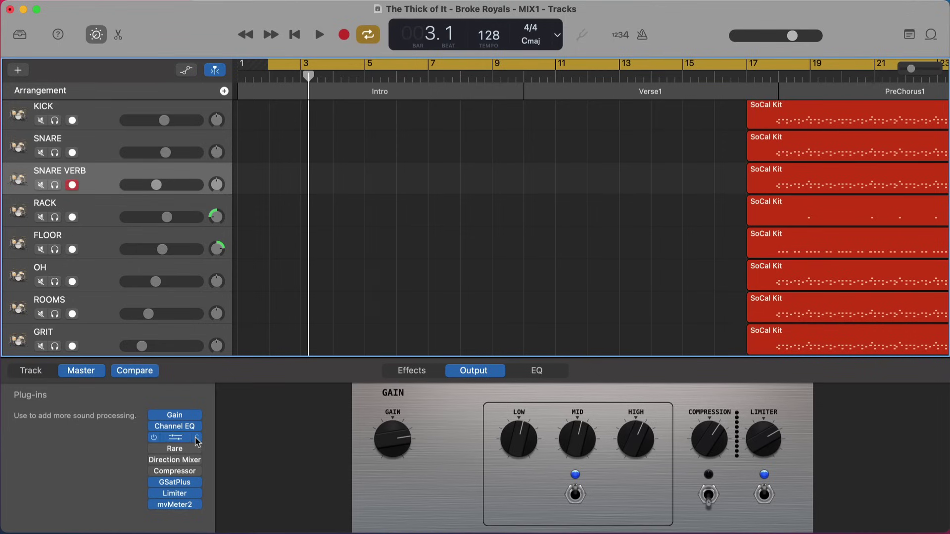
click(154, 494)
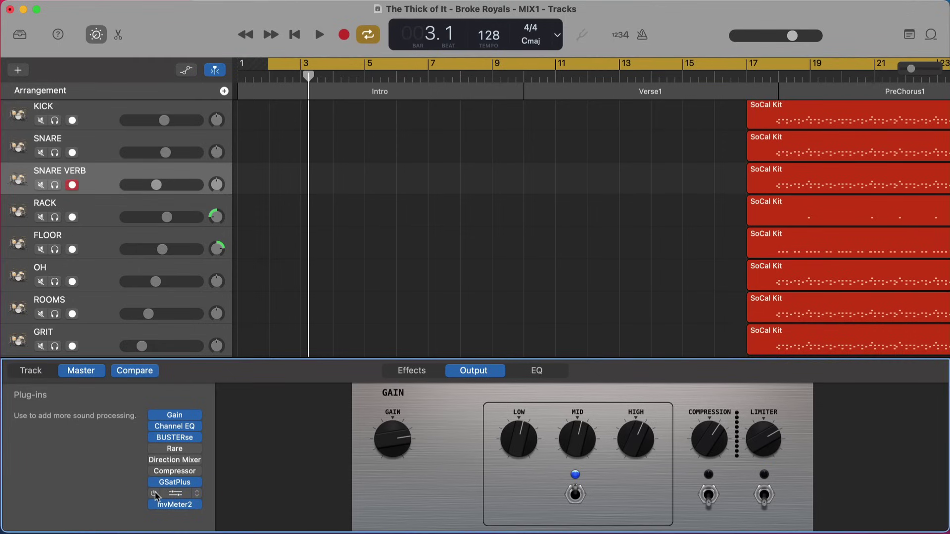
In Export Song to Disk, choose WAVE format with Uncompressed 24-bit quality.
click(275, 9)
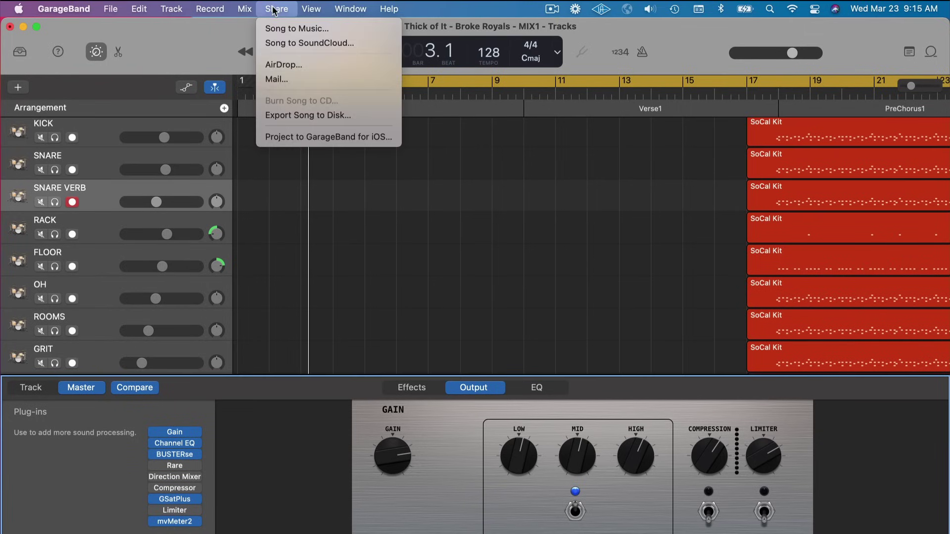
click(313, 115)
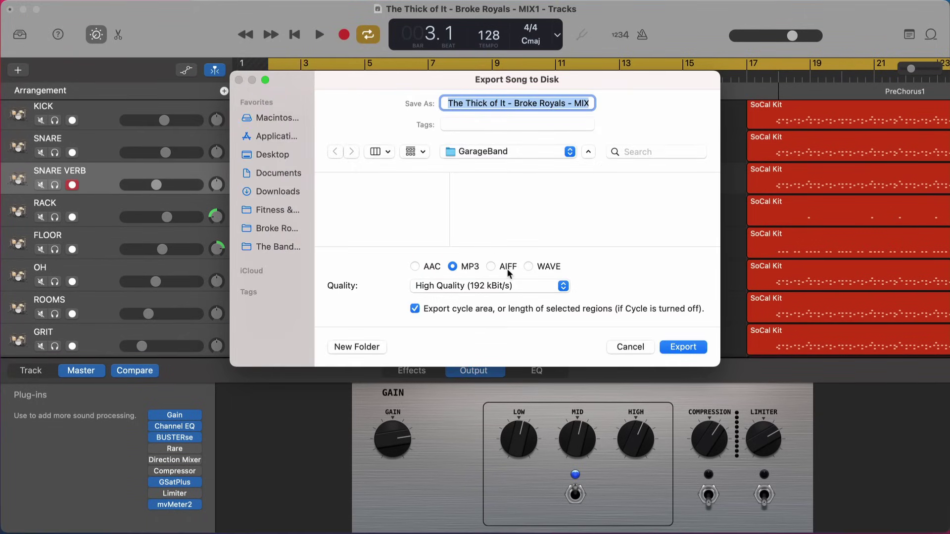
click(529, 267)
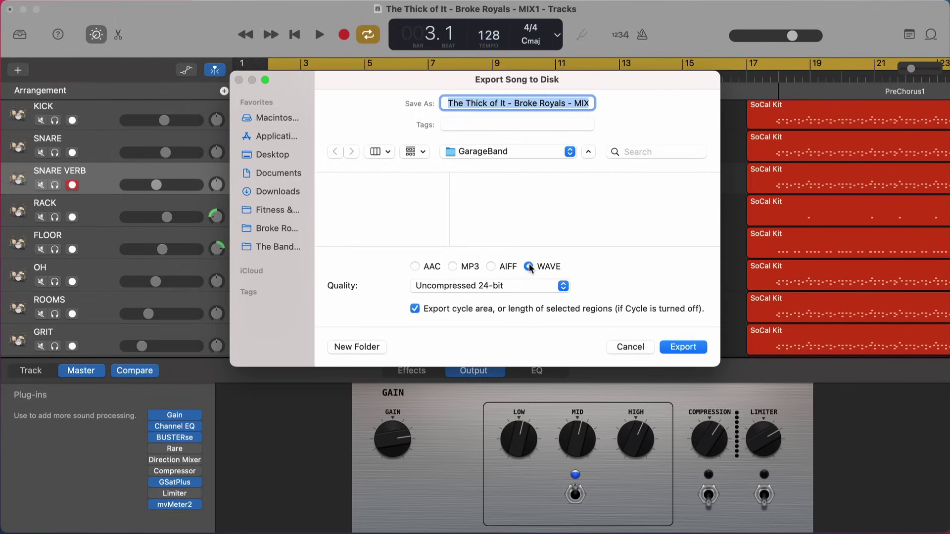
click(504, 285)
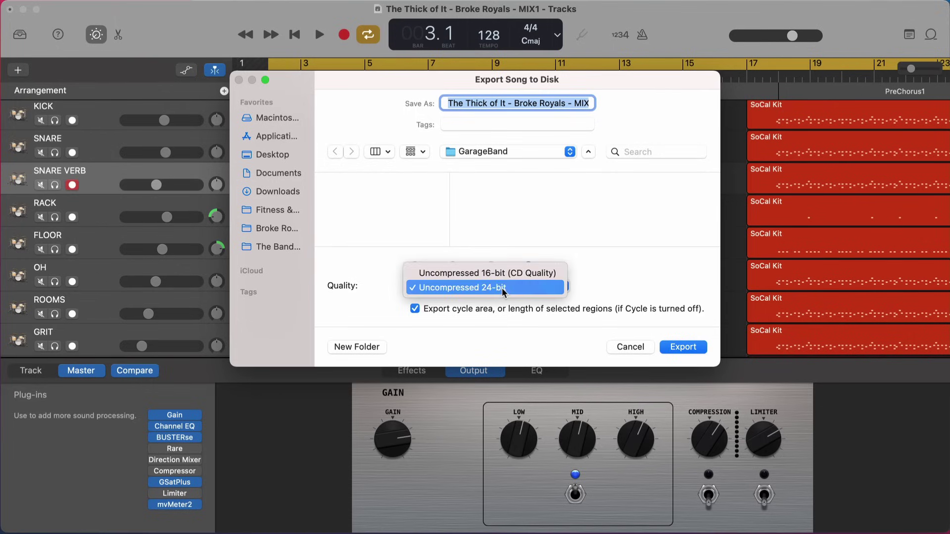
click(533, 291)
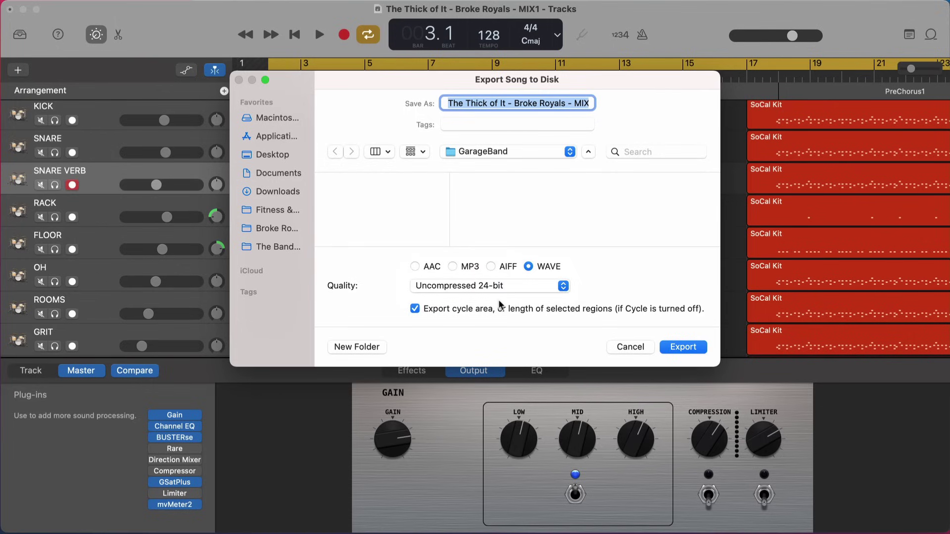